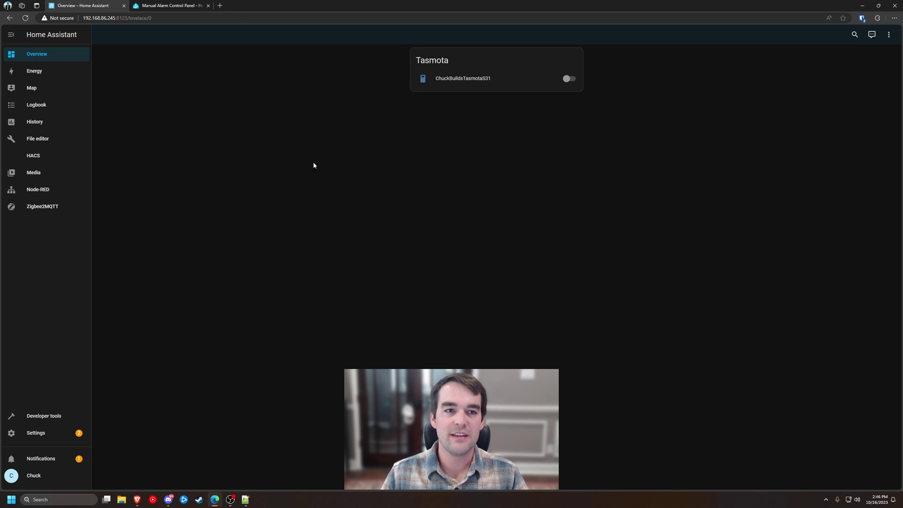
Check the Manual Alarm Control Panel documentation, then open the File editor
left_click(195, 4)
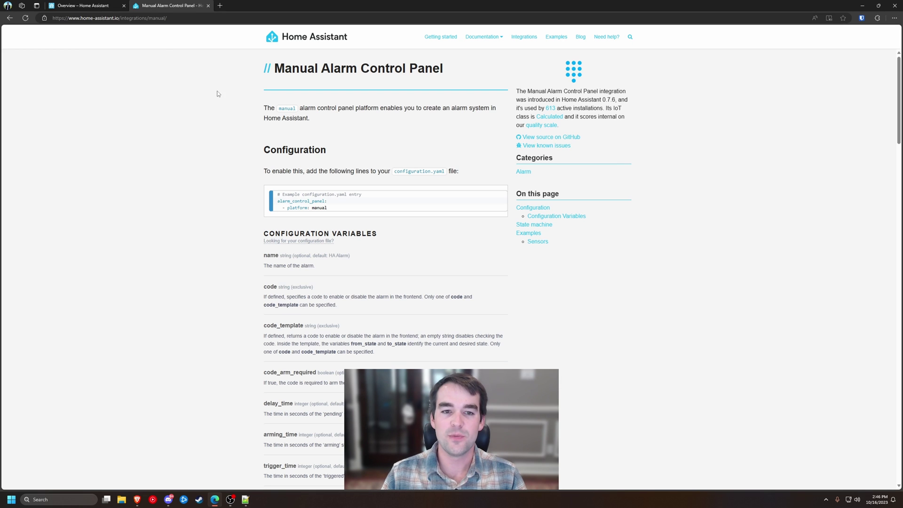
left_click(118, 5)
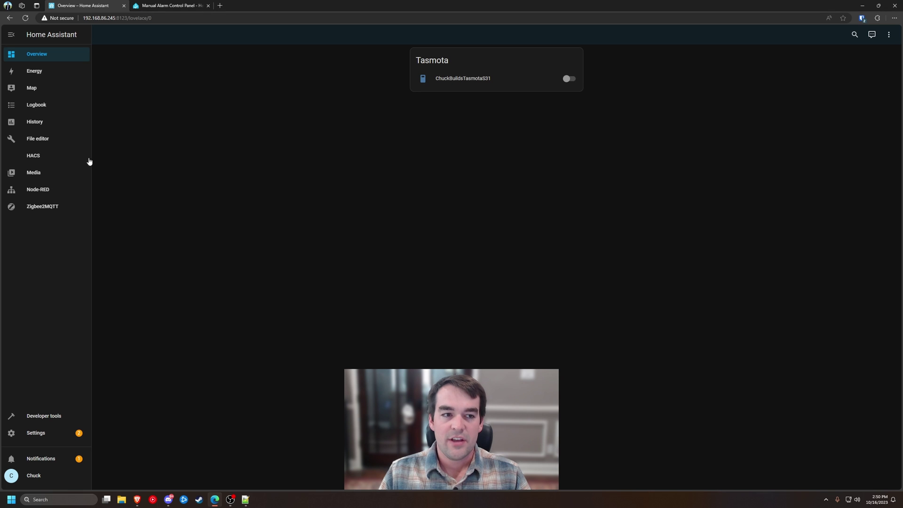
left_click(61, 141)
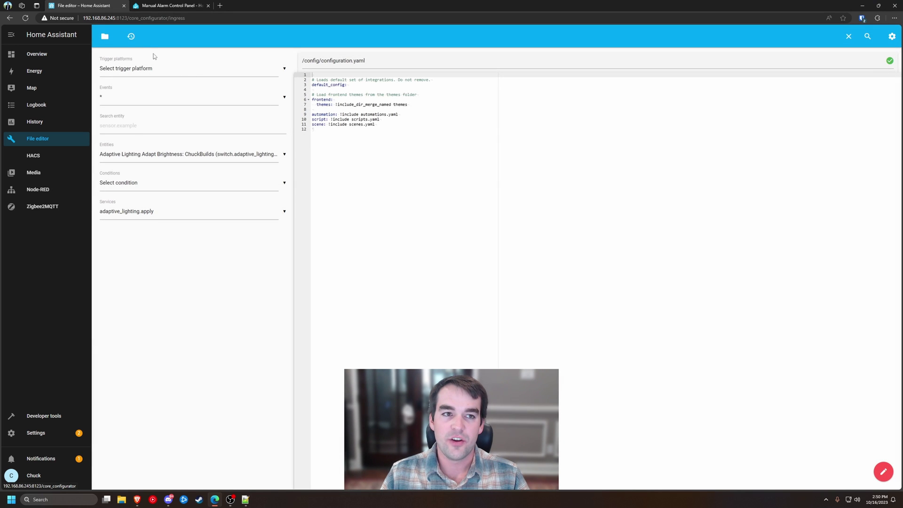
Add an empty line 13 at the end of configuration.yaml, after the scene include
left_click(370, 61)
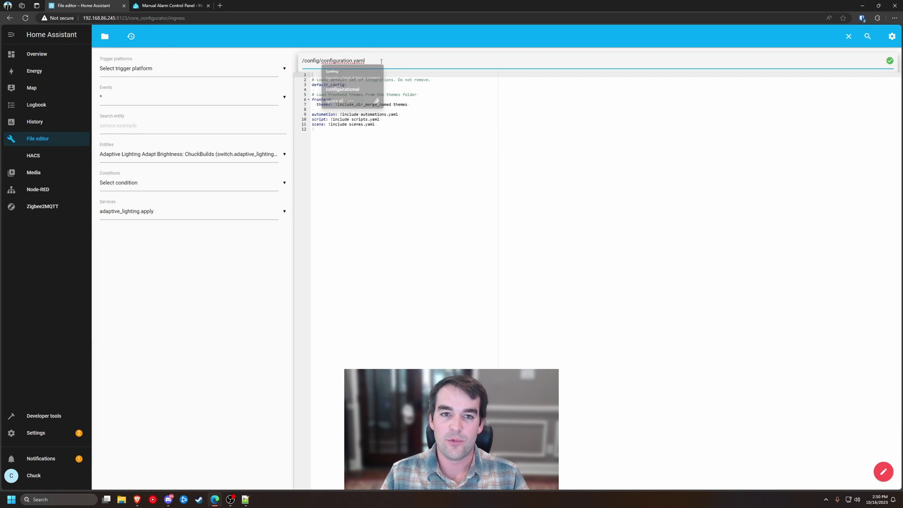
left_click(417, 155)
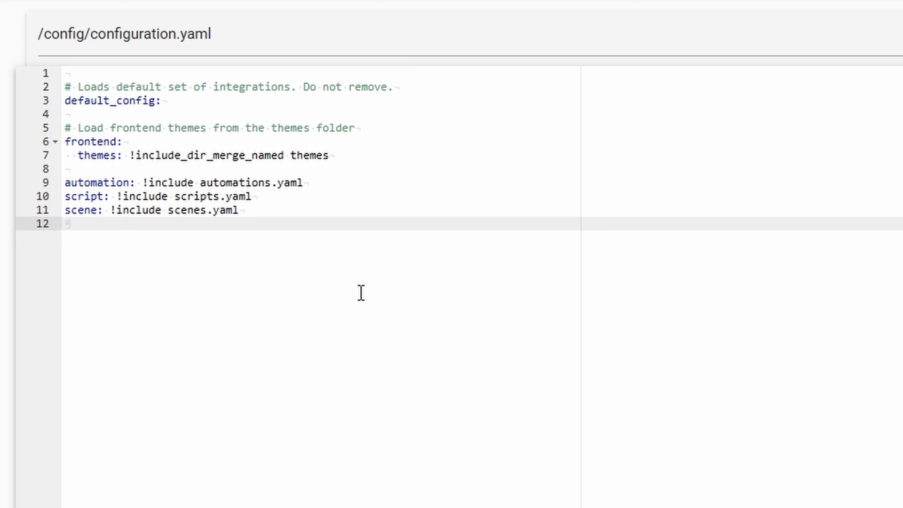
key("Return")
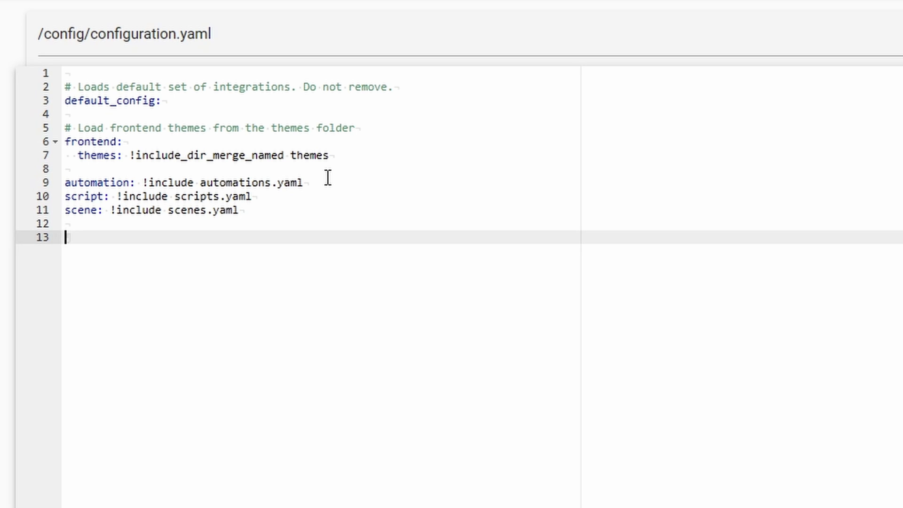
Select and clear the include lines 9 to 11, leaving the caret on empty line 13
left_click_drag(337, 191, 65, 183)
left_click(190, 222)
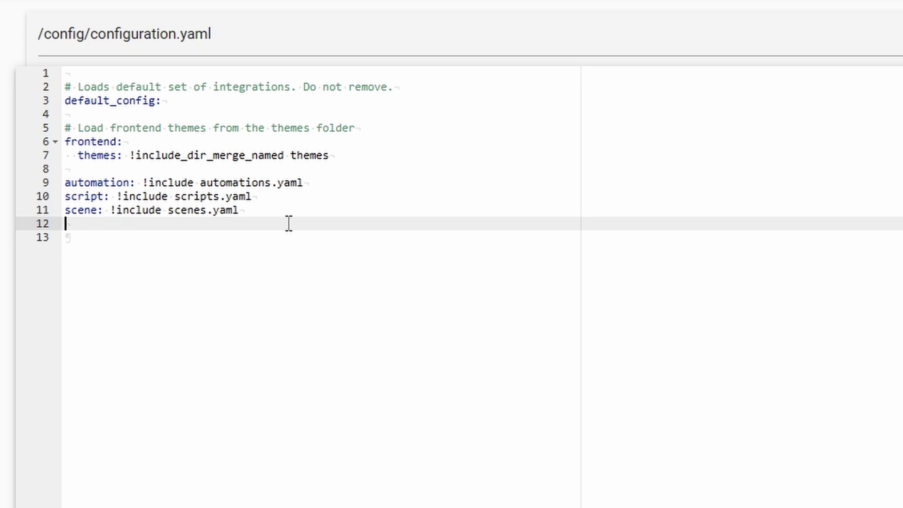
left_click_drag(288, 216, 57, 185)
left_click(217, 251)
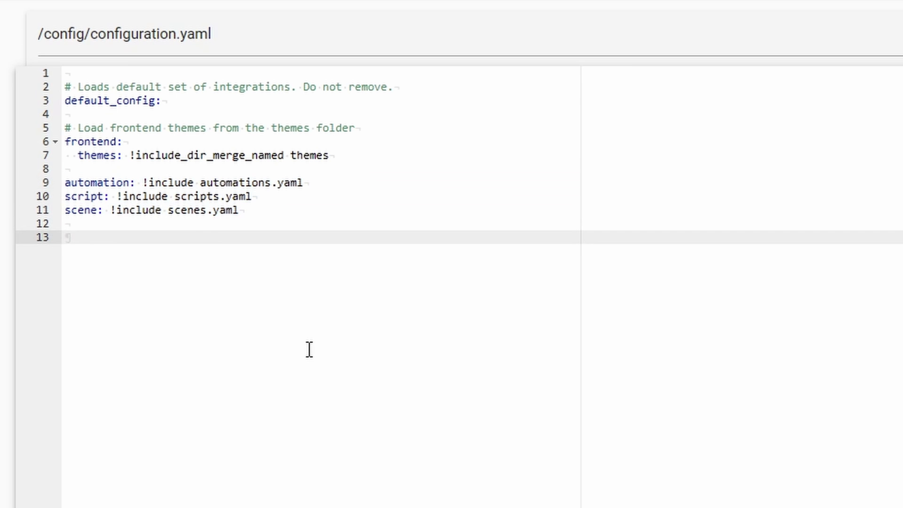
scroll(309, 348, "down", 2)
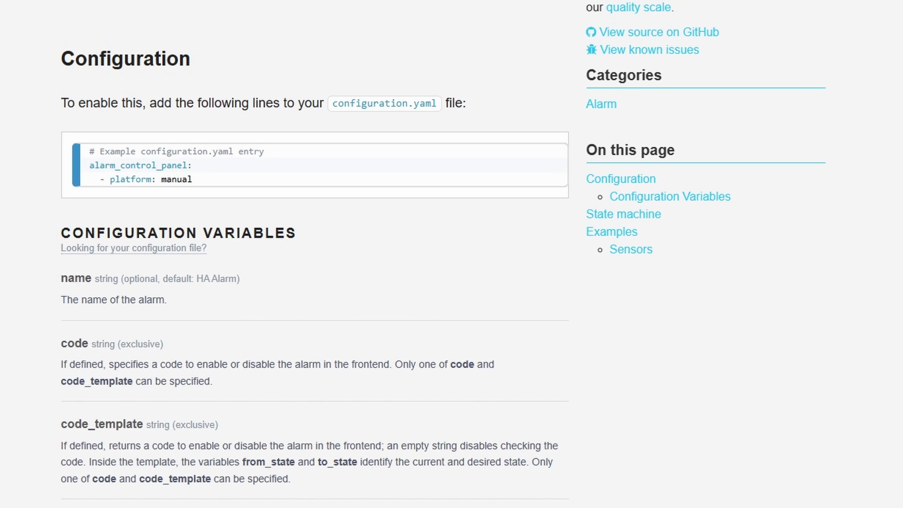
scroll(157, 264, "down", 3)
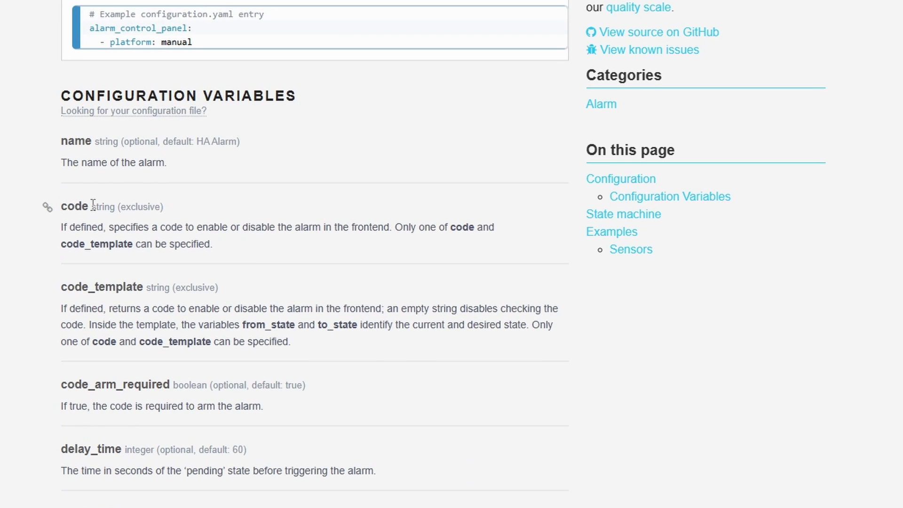
left_click_drag(92, 207, 212, 210)
left_click(269, 235)
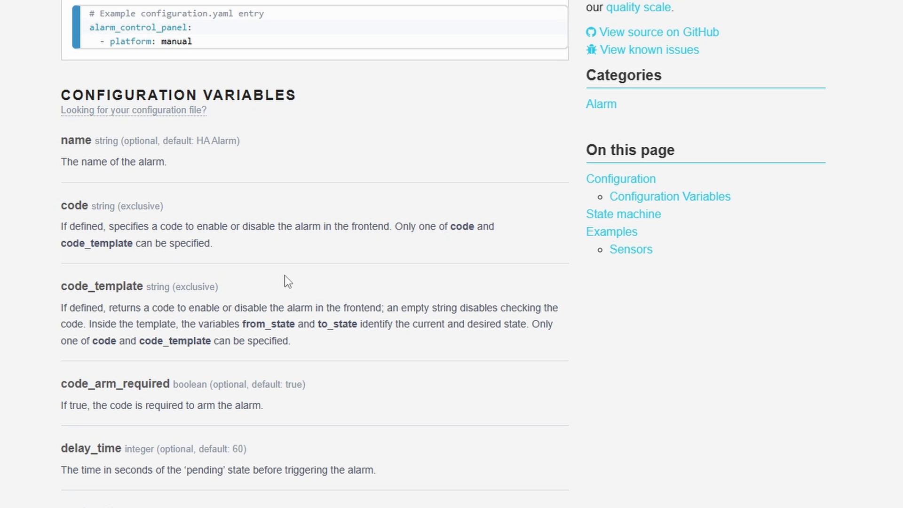
scroll(333, 275, "down", 3)
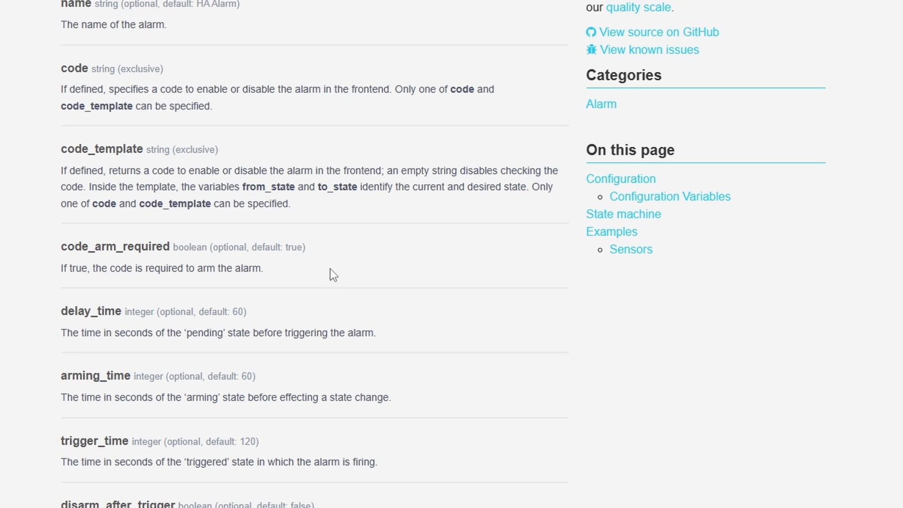
scroll(348, 304, "down", 9)
scroll(214, 203, "up", 3)
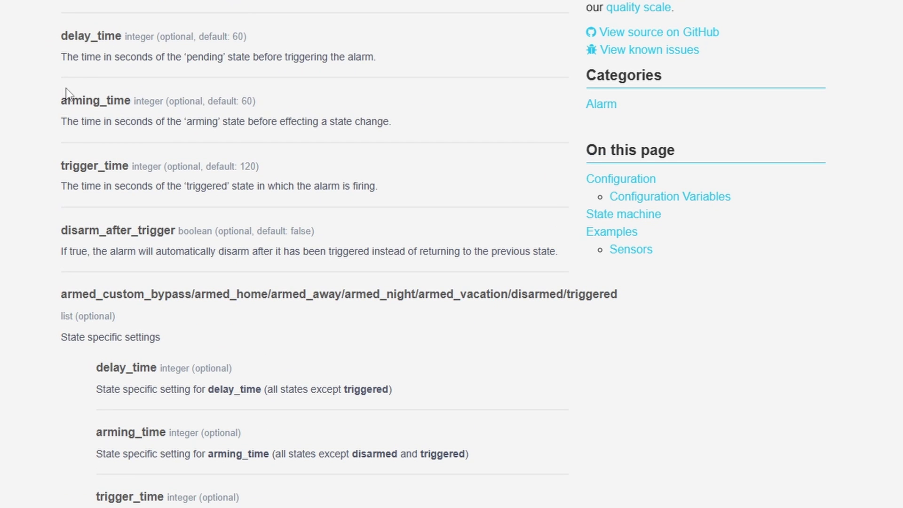
scroll(69, 202, "up", 5)
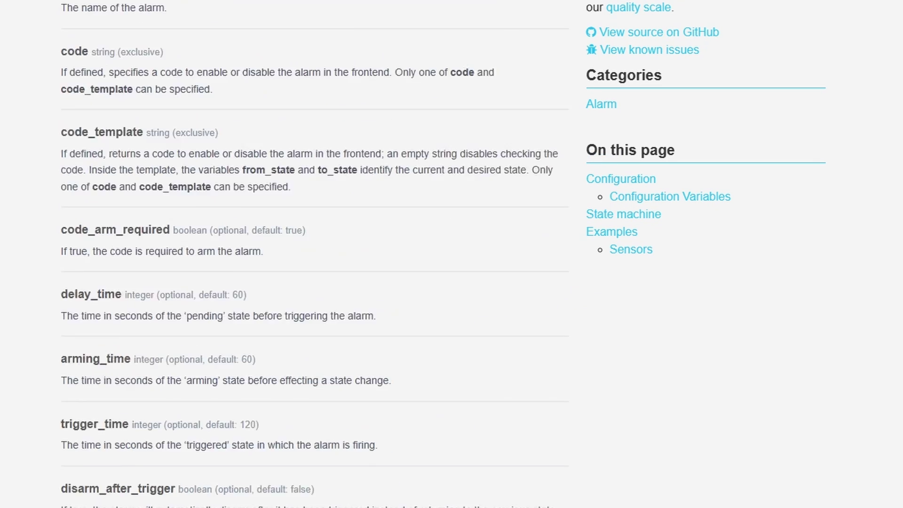
scroll(315, 254, "up", 5)
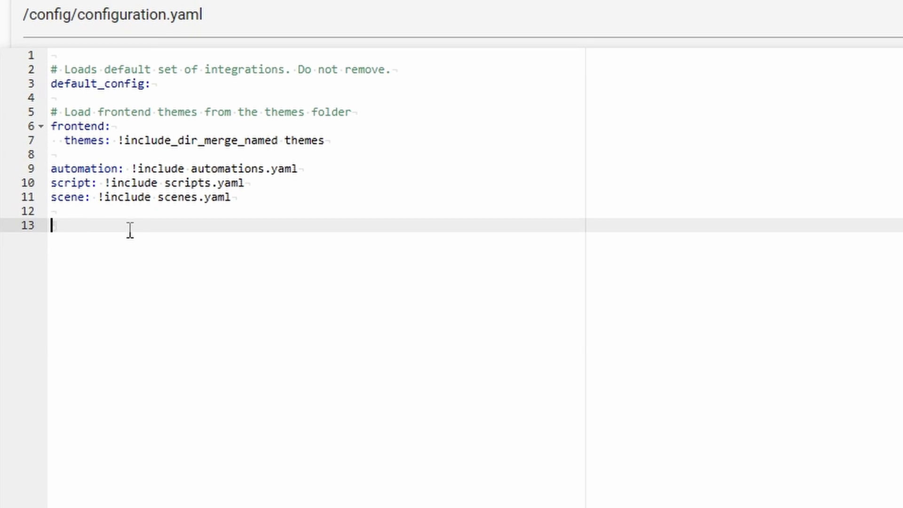
Paste the alarm_control_panel block and review the platform: manual, name: Intrusion Alarm and disarm_after_trigger lines
type("alarm_control_panel:   - platform: manual     name: Intrusion Alarm     disarm_after_trigger: false     arming_time: 0     delay_time: 45     trigger_time: 10     disarmed:       trigger_time: 0")
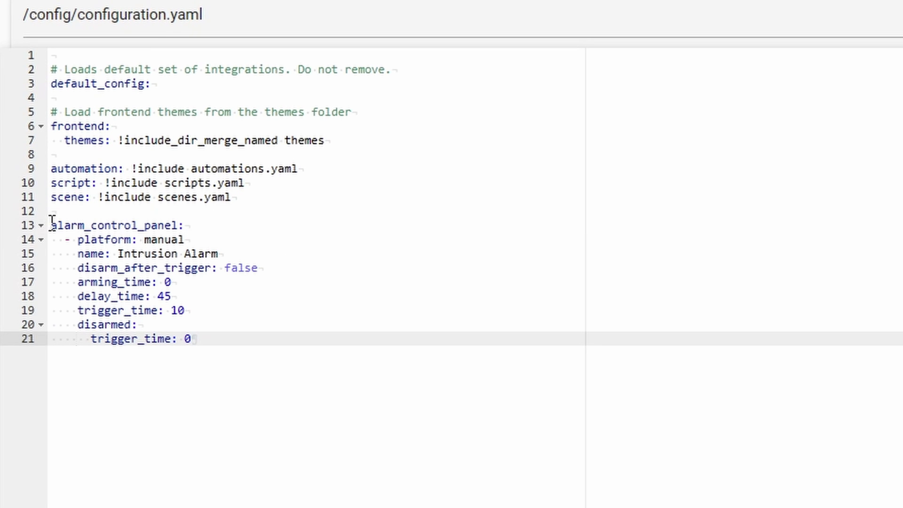
left_click_drag(51, 221, 196, 228)
left_click_drag(78, 240, 210, 239)
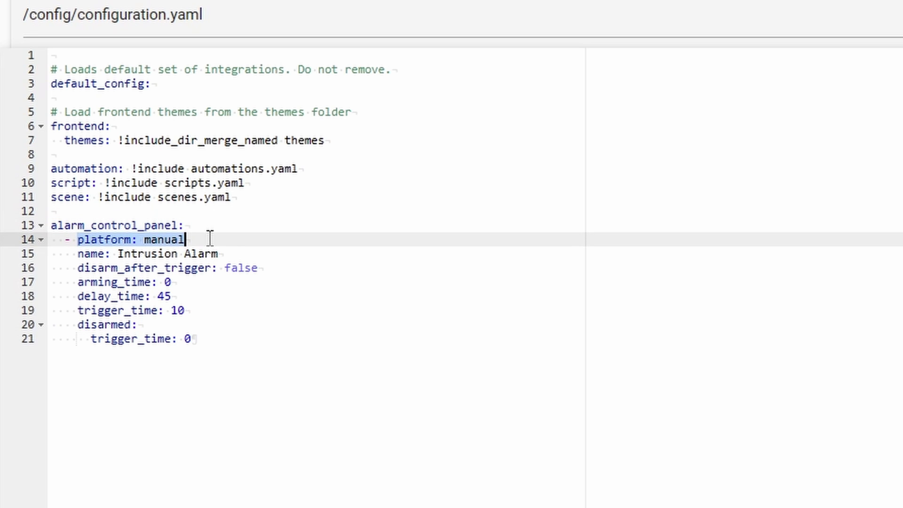
left_click_drag(78, 254, 244, 254)
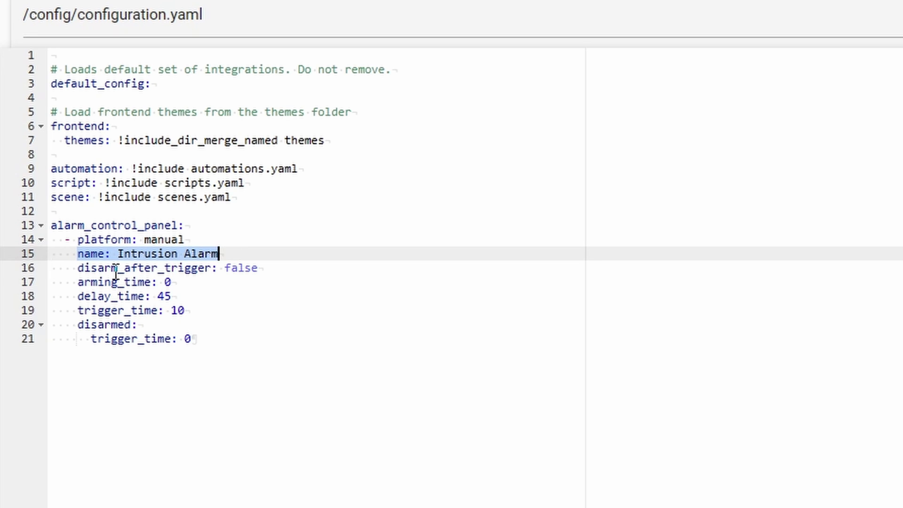
left_click_drag(77, 267, 278, 267)
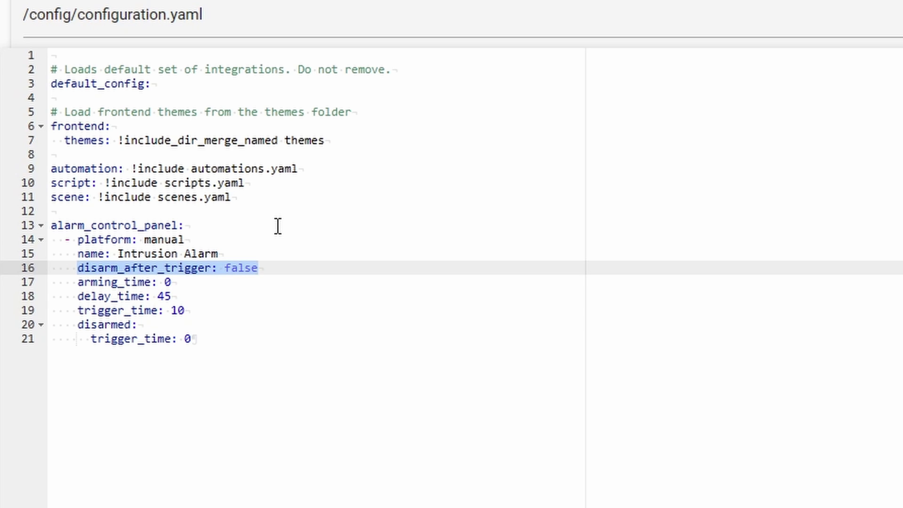
Review the arming_time, delay_time 45 and trigger_time 10 settings, then add two blank lines below
left_click_drag(80, 282, 160, 294)
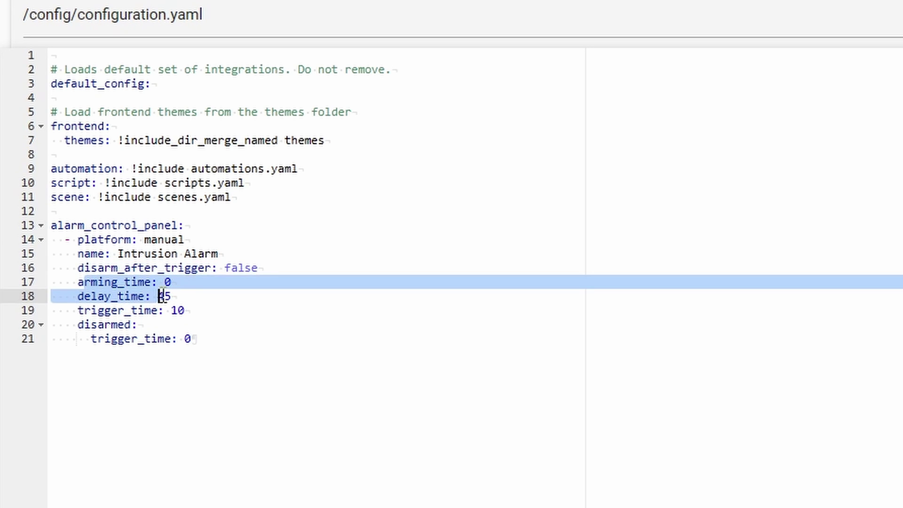
left_click(159, 294)
left_click(246, 282)
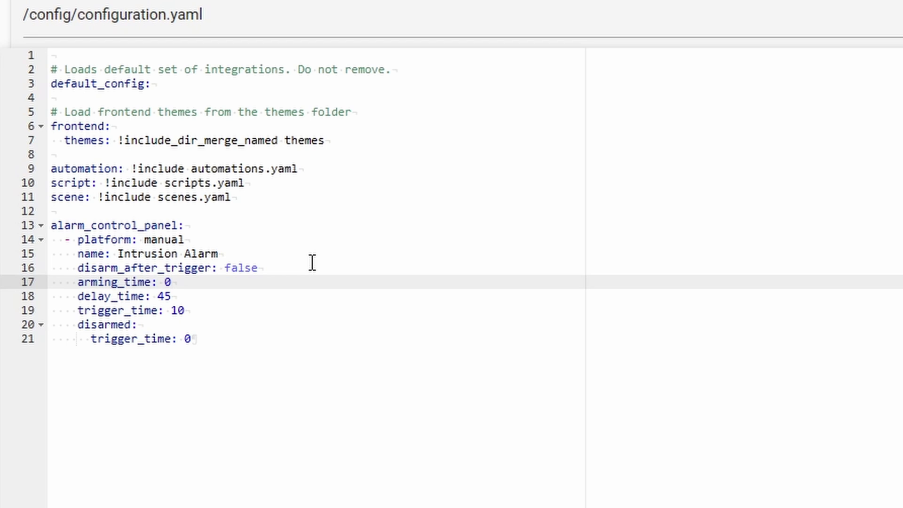
key("Down")
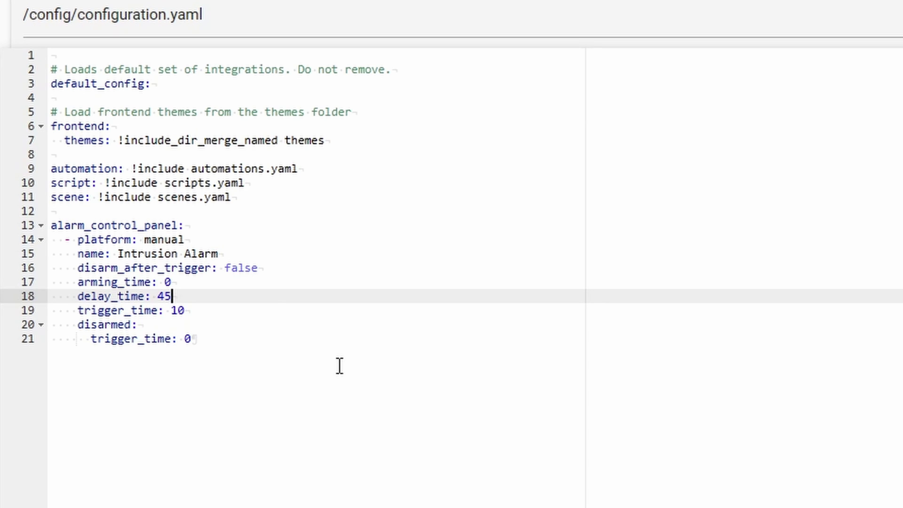
left_click(263, 310)
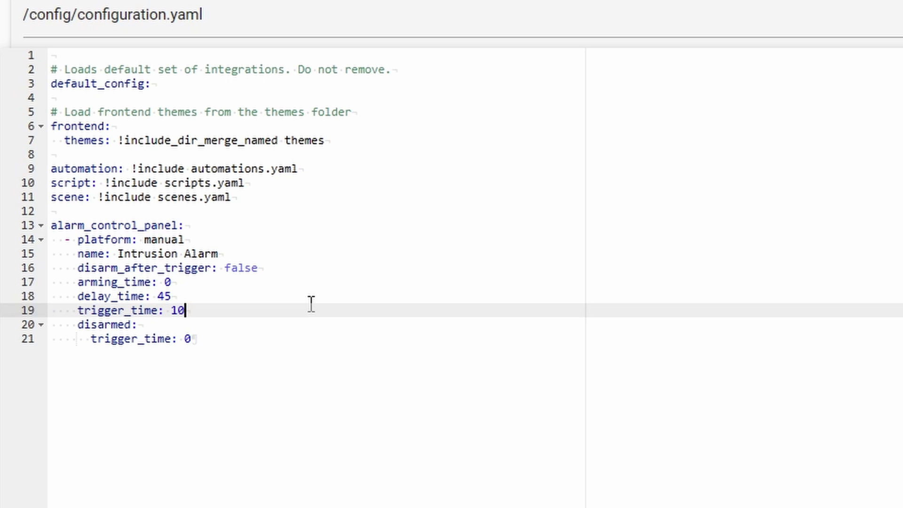
key("Down")
key("Down")
key("End")
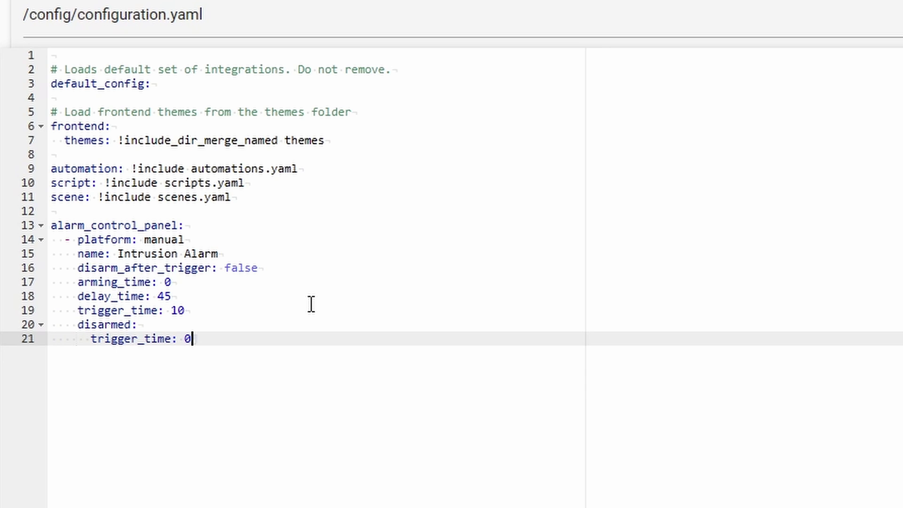
key("Return")
key("Return")
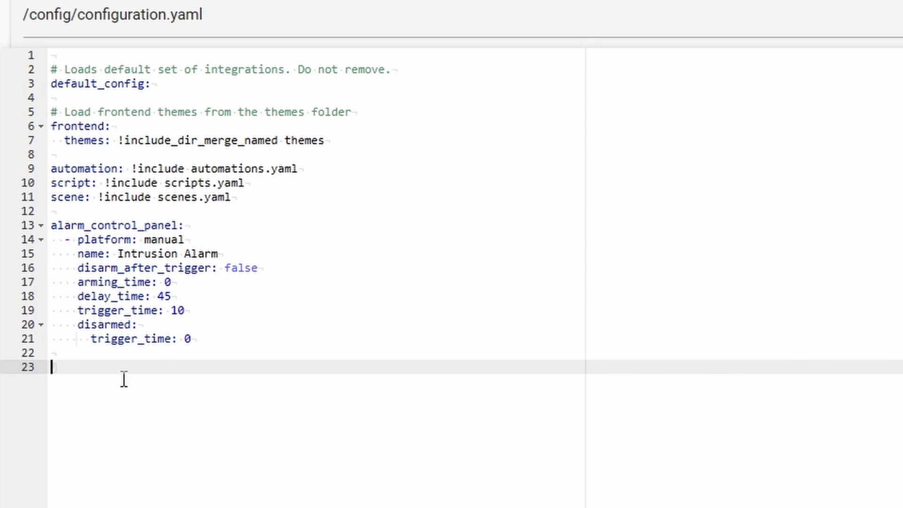
Paste the sensor: time_date block, save configuration.yaml, and restart Home Assistant from Settings
key("ctrl+v")
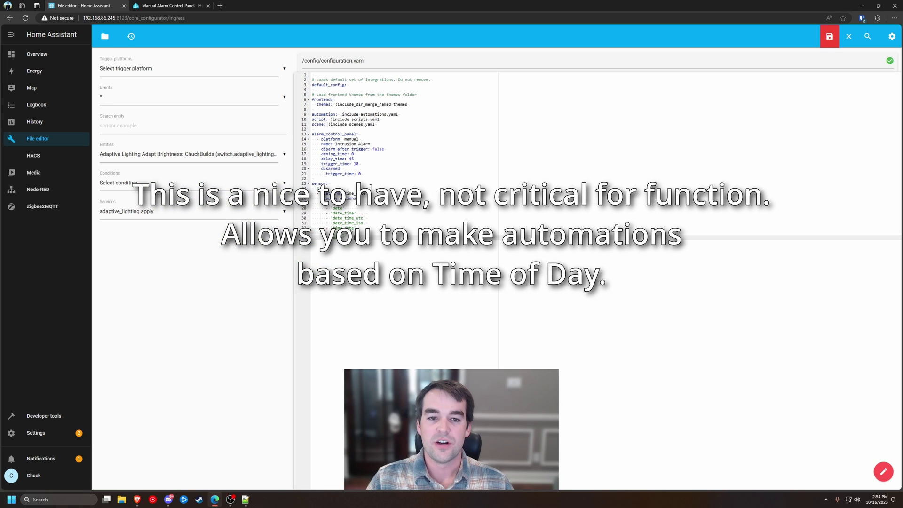
left_click(829, 39)
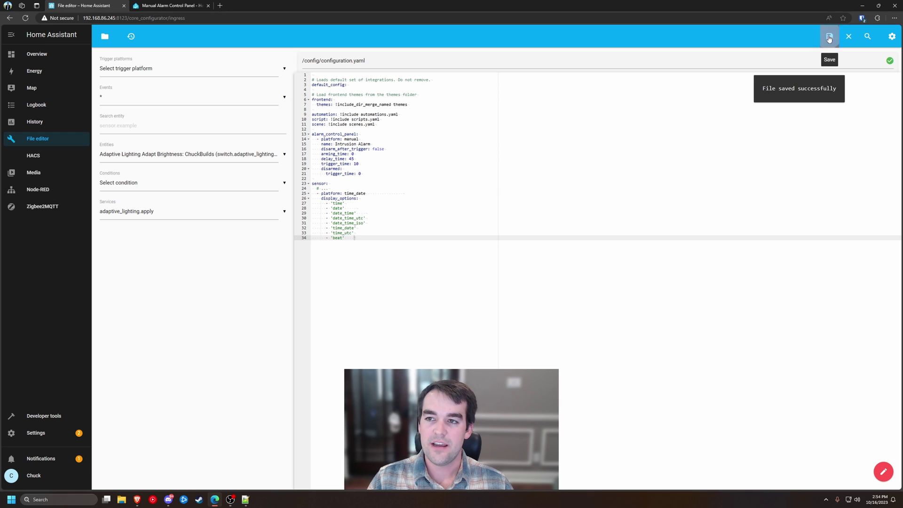
left_click(56, 432)
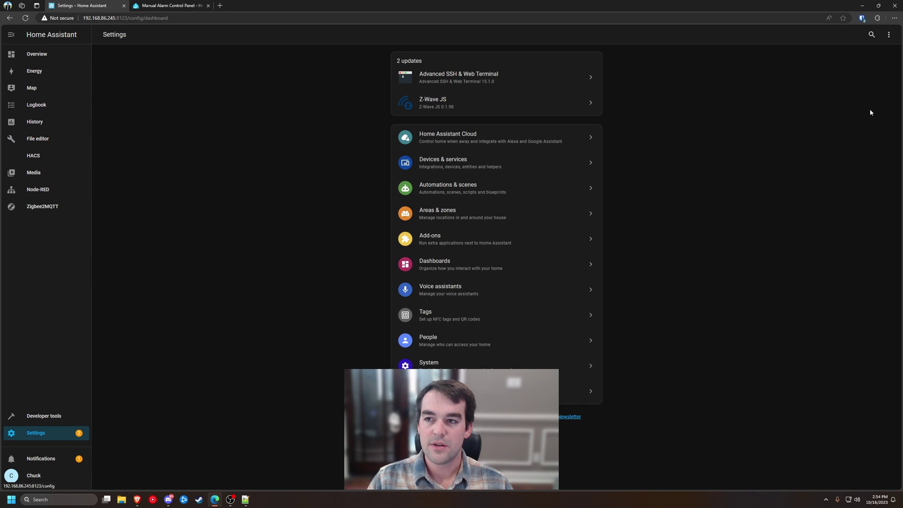
left_click(889, 35)
left_click(863, 72)
left_click(423, 267)
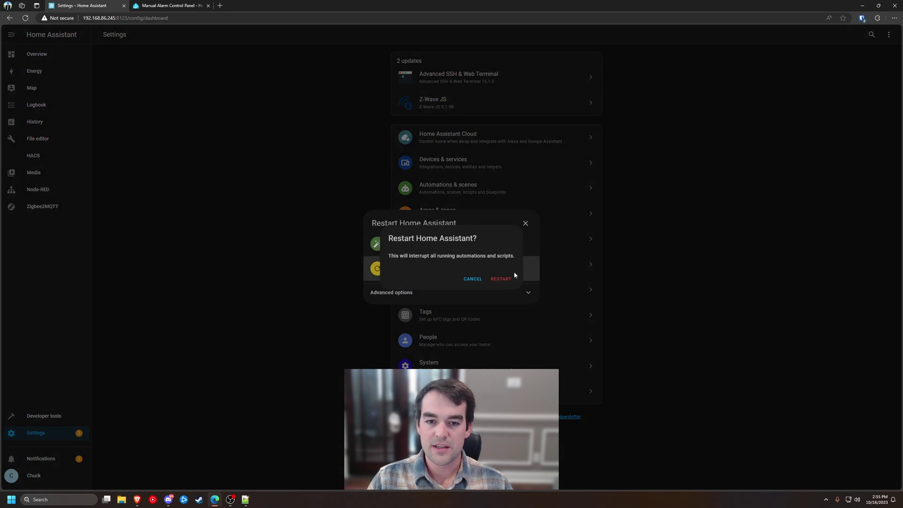
left_click(498, 278)
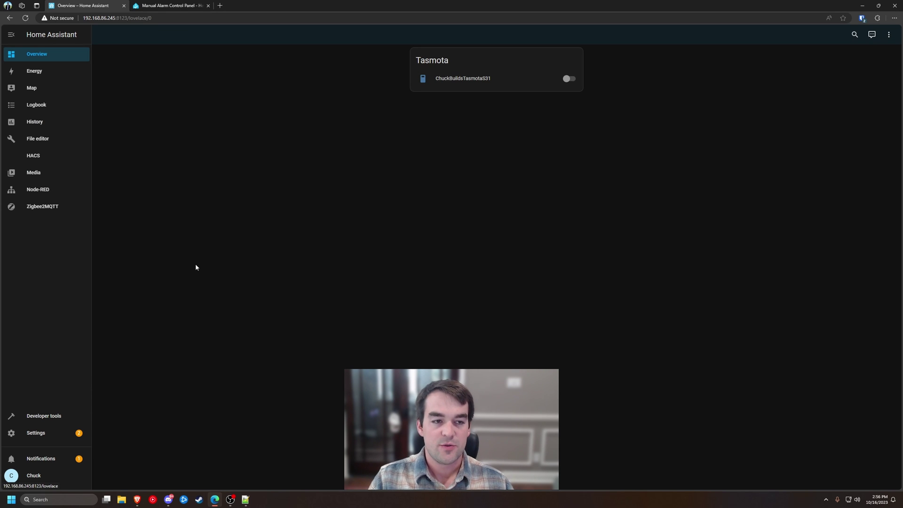
Add an Alarm panel card using the Intrusion Alarm entity to the Overview dashboard
left_click(888, 34)
left_click(870, 55)
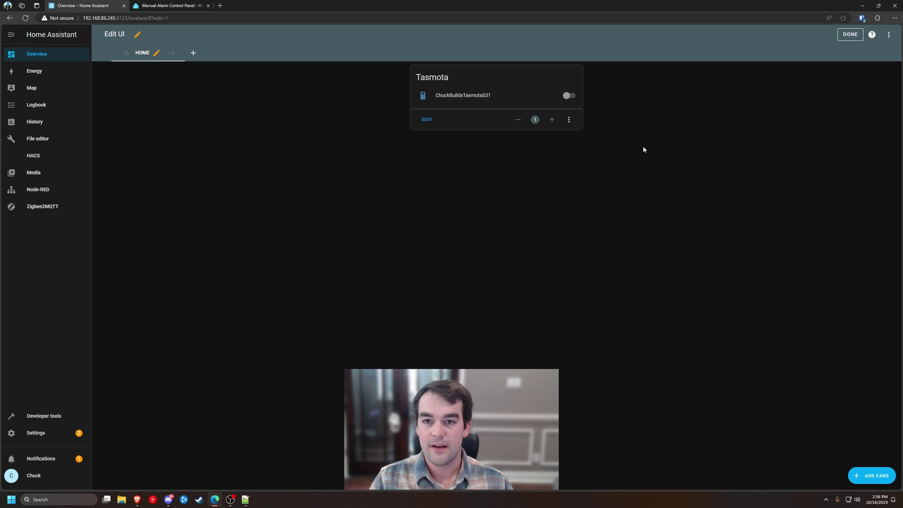
left_click(871, 475)
left_click(334, 128)
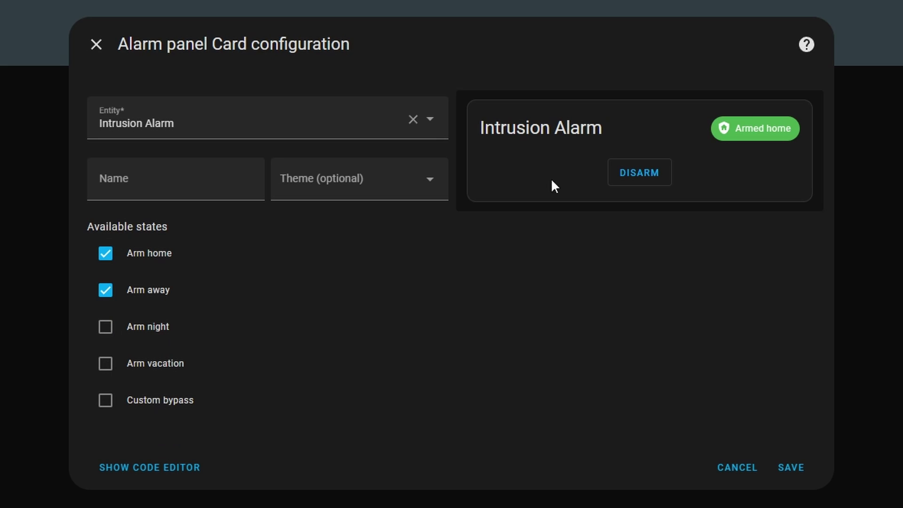
left_click(794, 468)
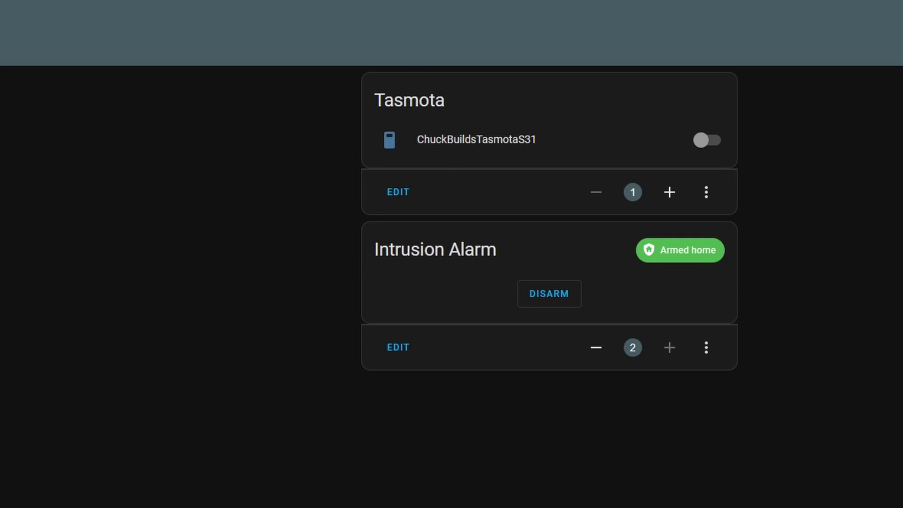
Finish editing the dashboard, check the Zigbee2MQTT devices, and come back to Overview
left_click(558, 222)
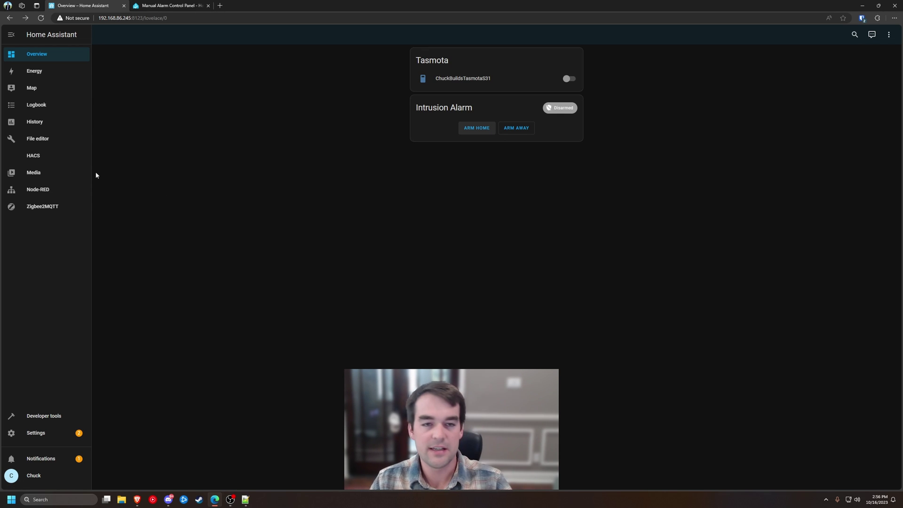
left_click(48, 209)
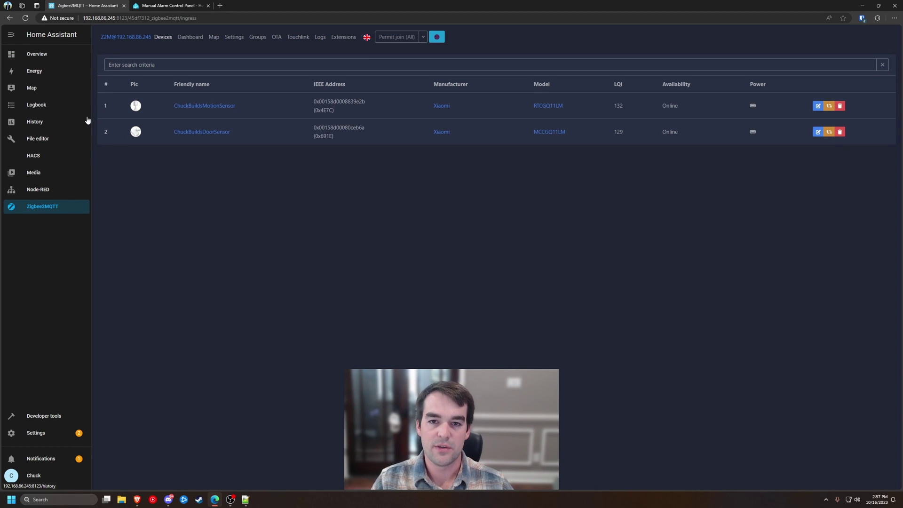
left_click(37, 54)
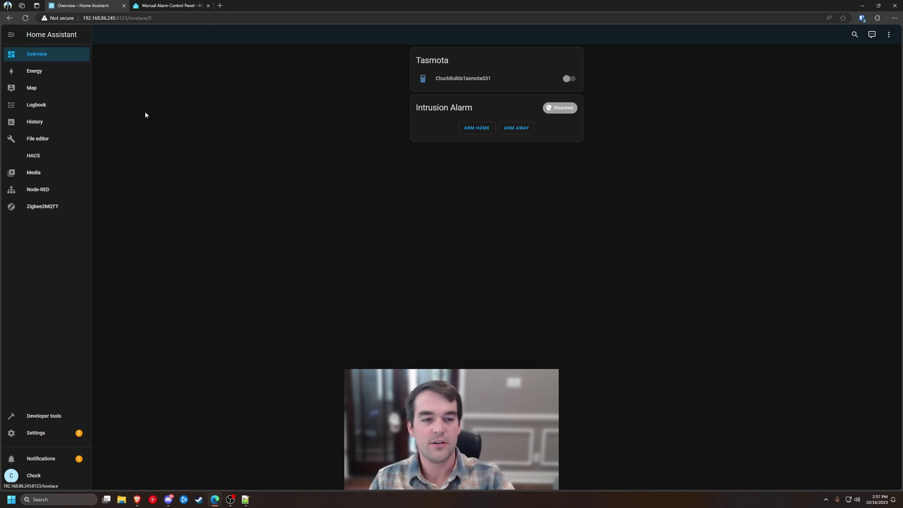
Open the Node-RED add-on page from the sidebar
left_click(37, 189)
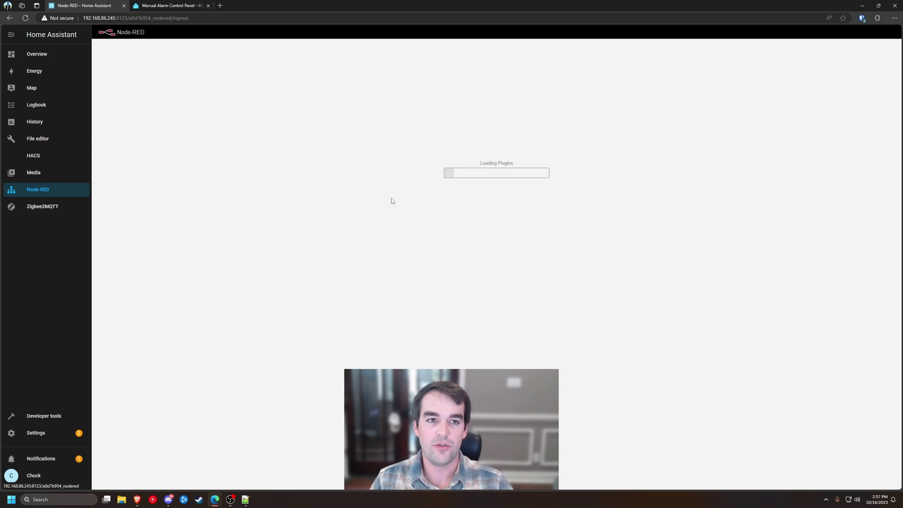